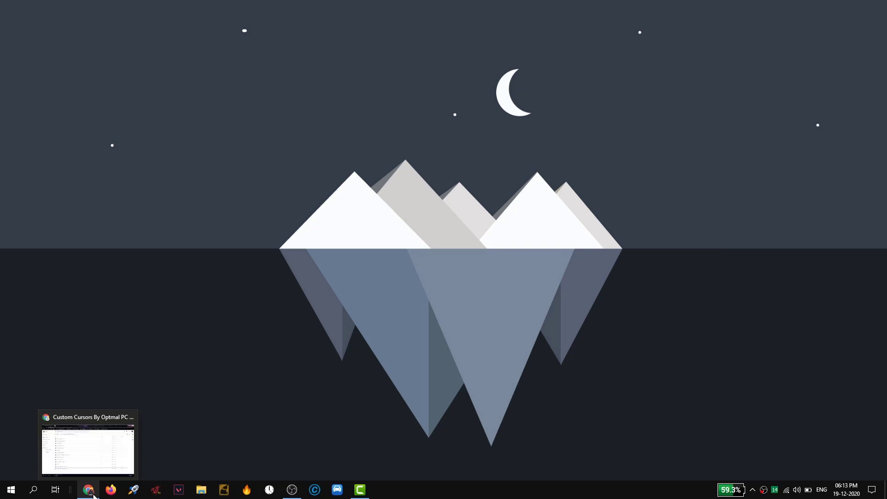
Download the whole 'Custom Cursors By Optmal PC Tuner' Drive folder as a zip
{"action": "left_click", "coordinate": [94, 496]}
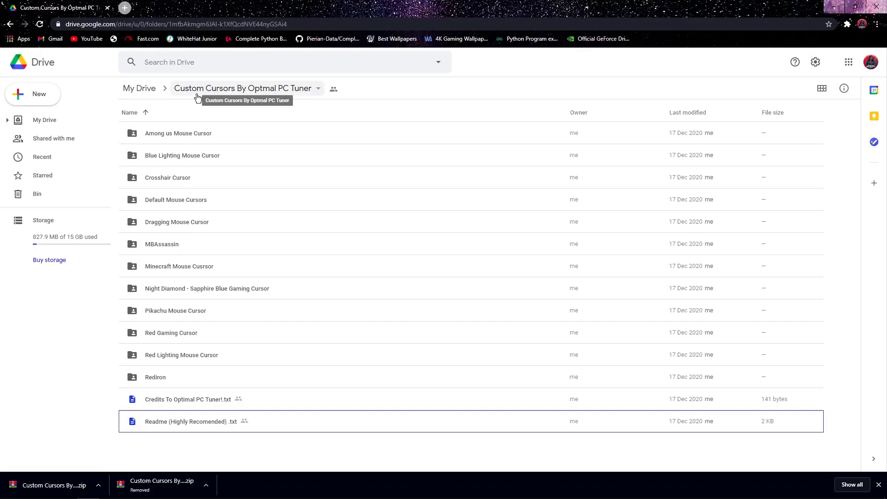
{"action": "left_click", "coordinate": [196, 93]}
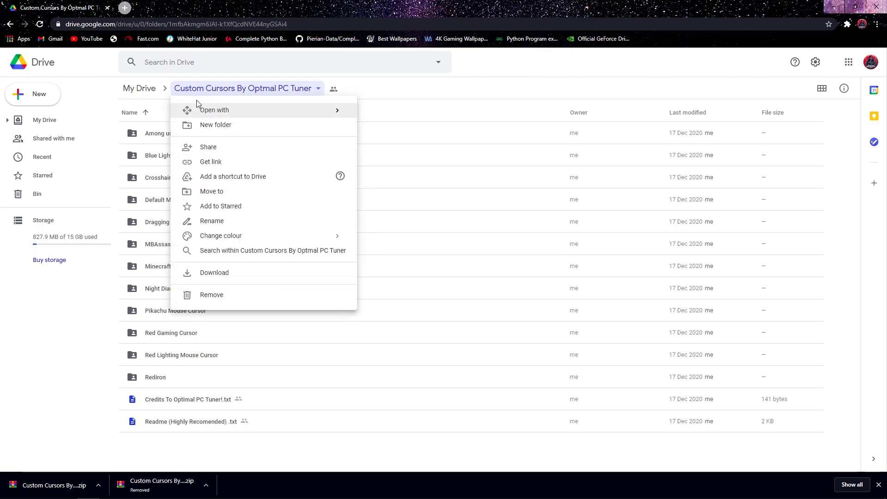
{"action": "left_click", "coordinate": [201, 274]}
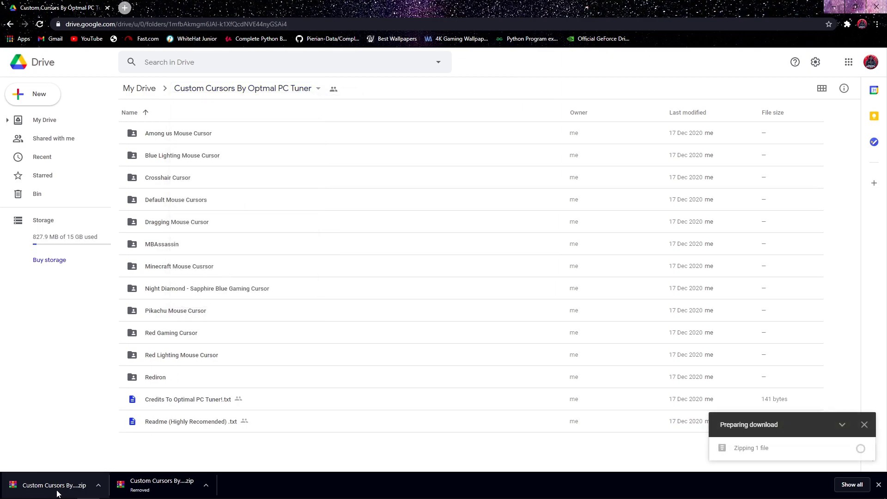
Extract the downloaded cursor zip in Downloads and open the 'Custom Cursors By Optmal PC Tuner' folder
{"action": "left_click", "coordinate": [100, 488]}
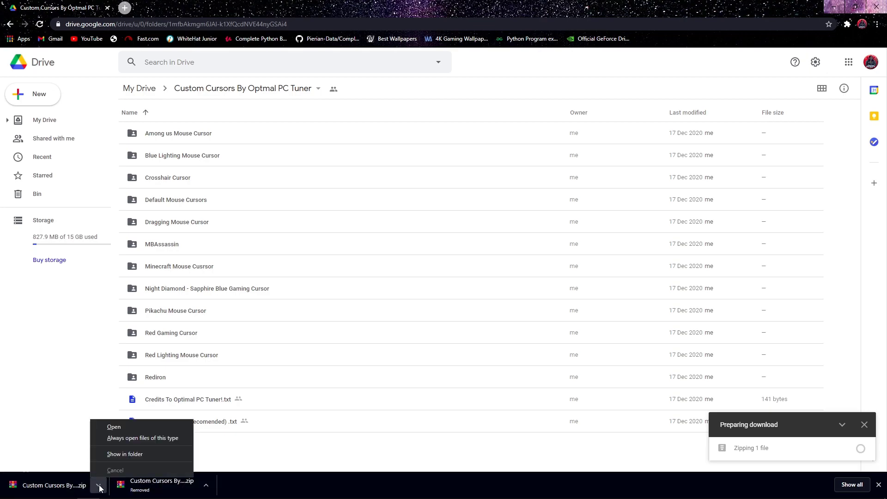
{"action": "left_click", "coordinate": [117, 456]}
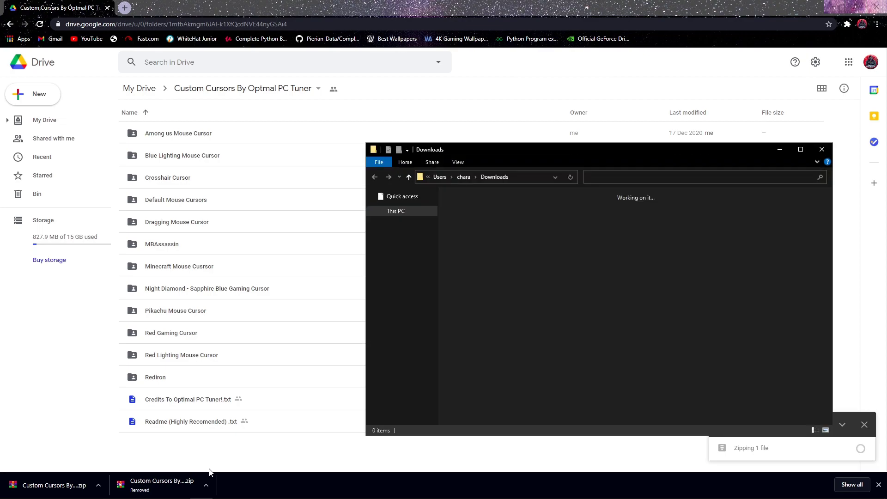
{"action": "left_click", "coordinate": [633, 232]}
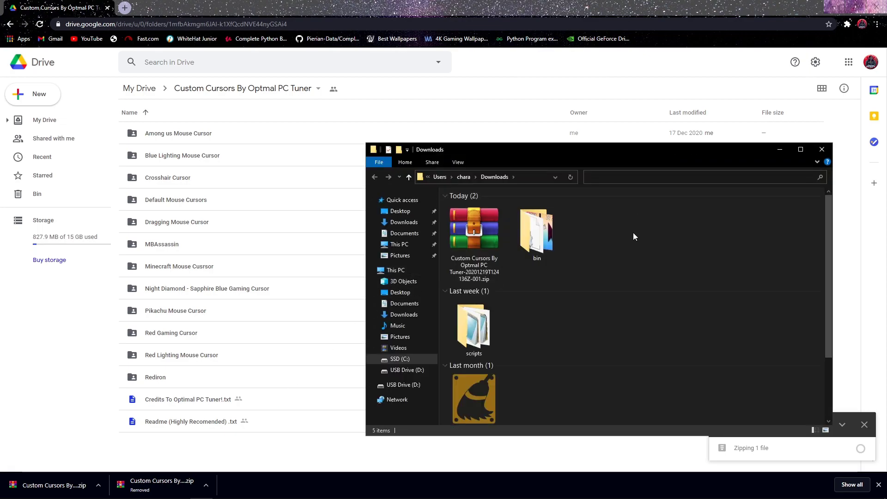
{"action": "left_click", "coordinate": [472, 234]}
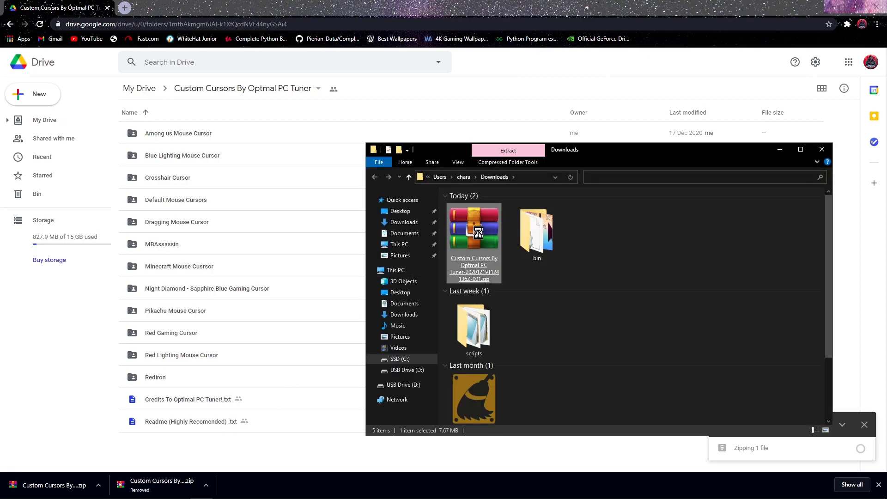
{"action": "right_click", "coordinate": [473, 230]}
{"action": "left_click", "coordinate": [514, 290]}
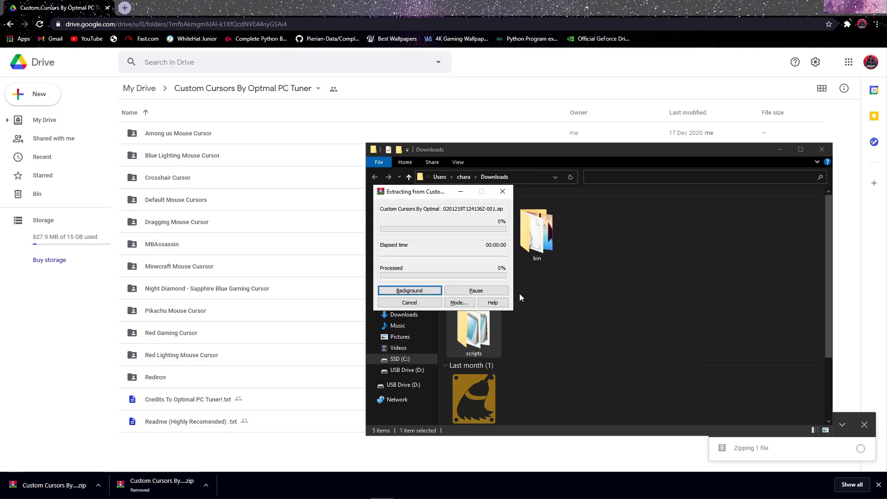
{"action": "left_click", "coordinate": [543, 256]}
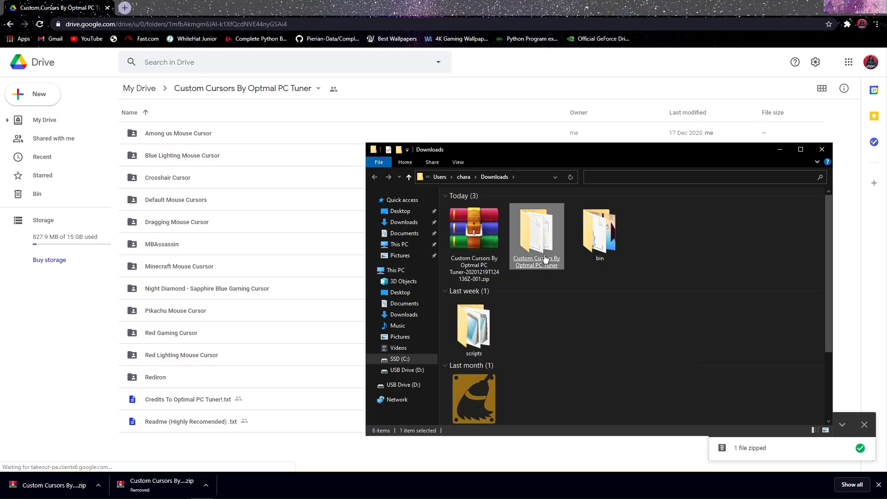
{"action": "double_click", "coordinate": [545, 259]}
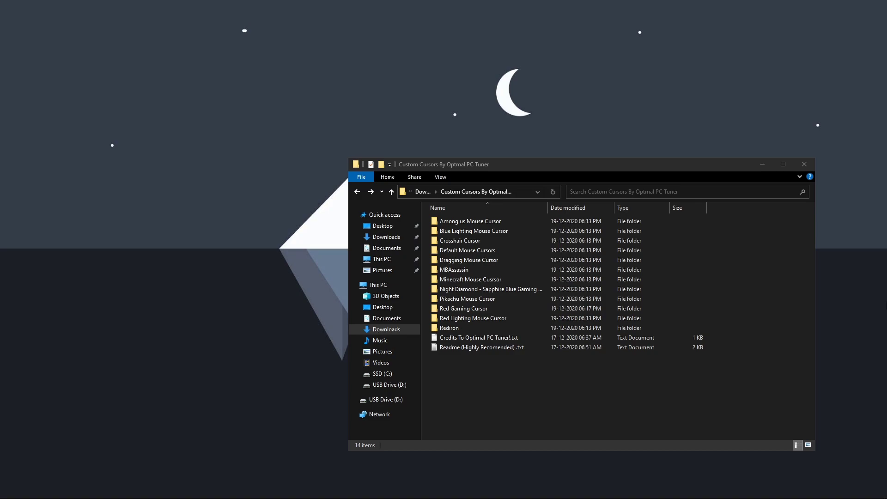
Copy all 16 .cur files from the Among us Mouse Cursor folder and maximize Explorer
{"action": "double_click", "coordinate": [607, 221]}
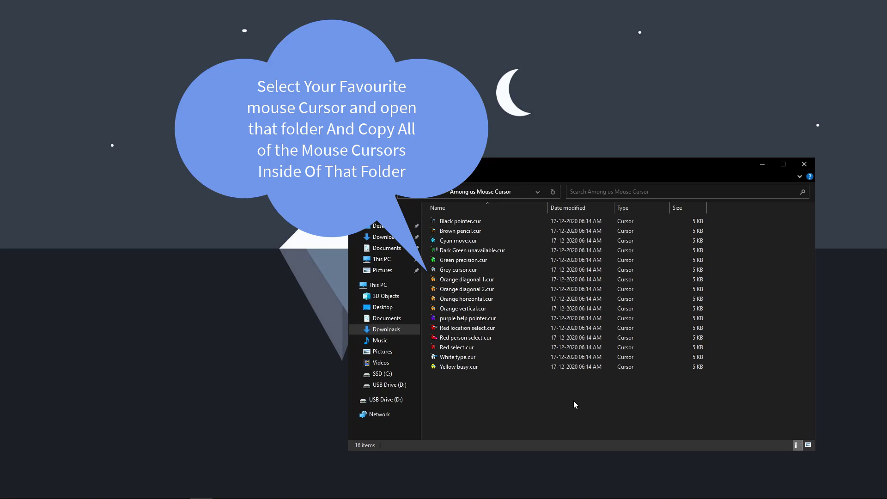
{"action": "left_click_drag", "start_coordinate": [575, 405], "coordinate": [476, 208]}
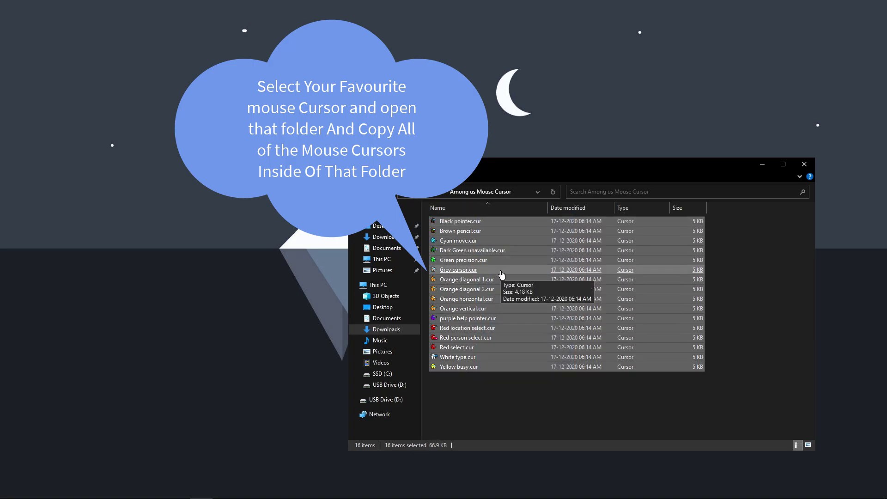
{"action": "right_click", "coordinate": [501, 272]}
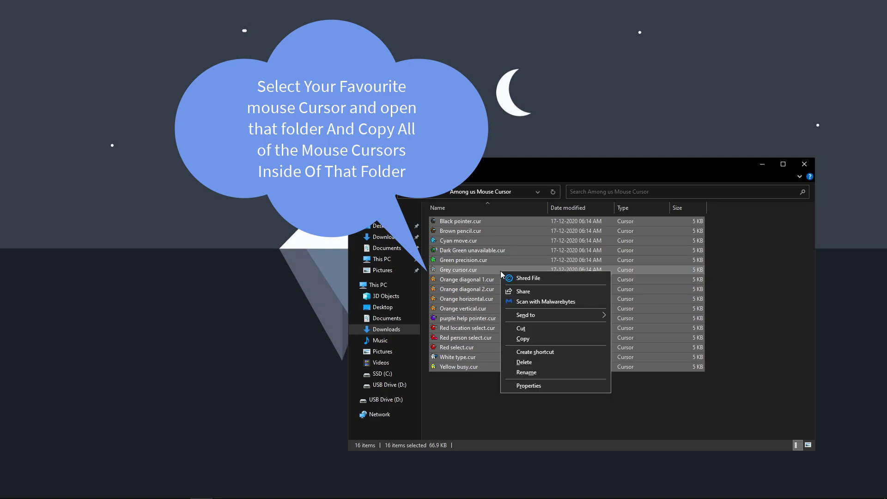
{"action": "left_click", "coordinate": [532, 338]}
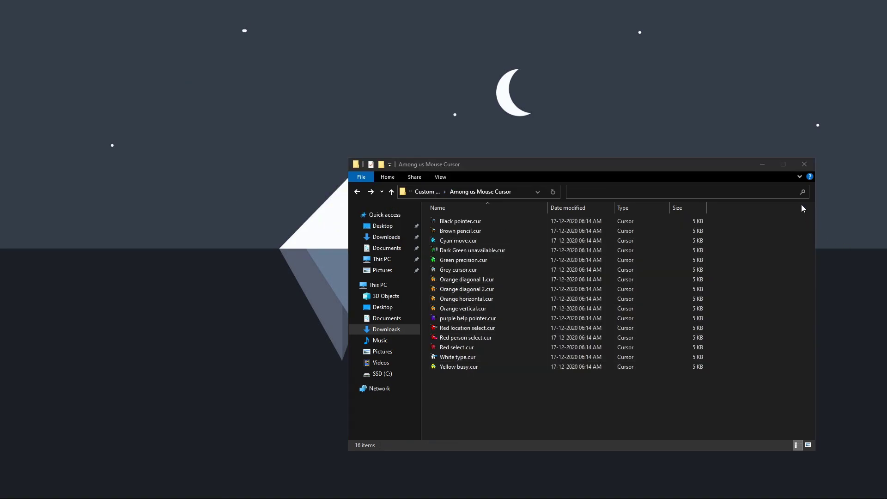
{"action": "left_click", "coordinate": [780, 165]}
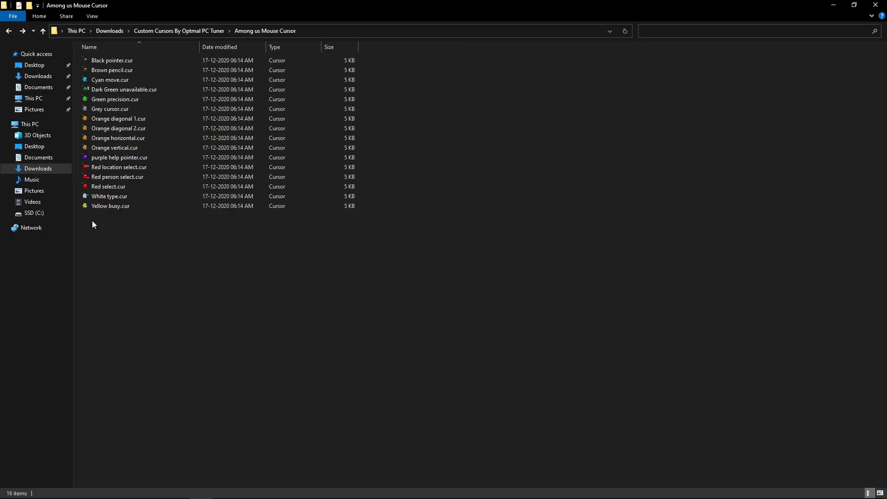
Paste the 16 copied Among us cursor files into C:\Windows\Cursors
{"action": "left_click", "coordinate": [56, 210]}
{"action": "double_click", "coordinate": [657, 98]}
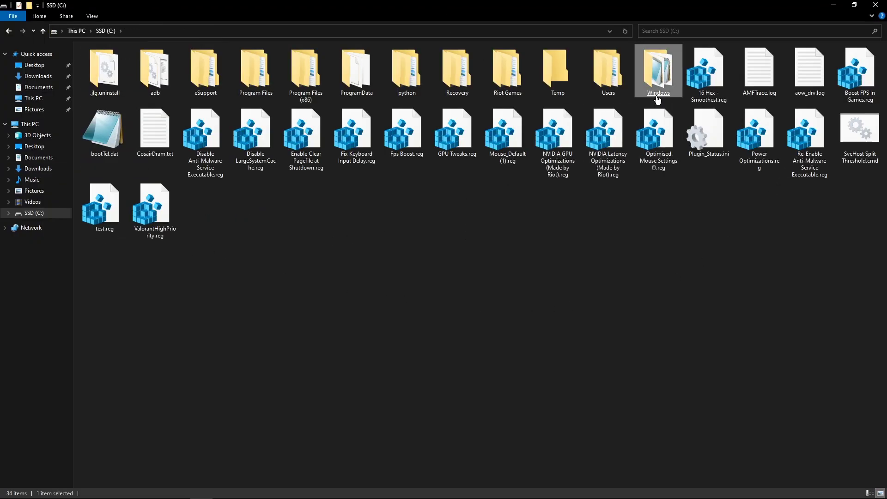
{"action": "key", "text": "c"}
{"action": "key", "text": "c"}
{"action": "key", "text": "c"}
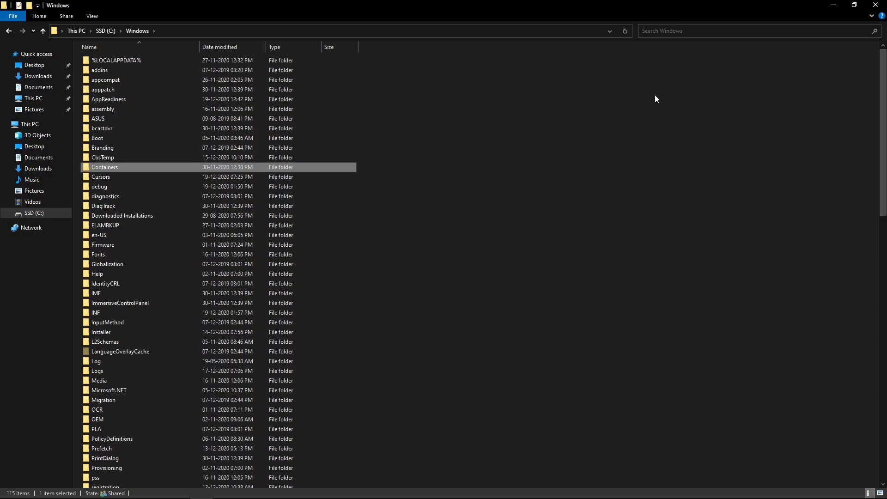
{"action": "double_click", "coordinate": [319, 177]}
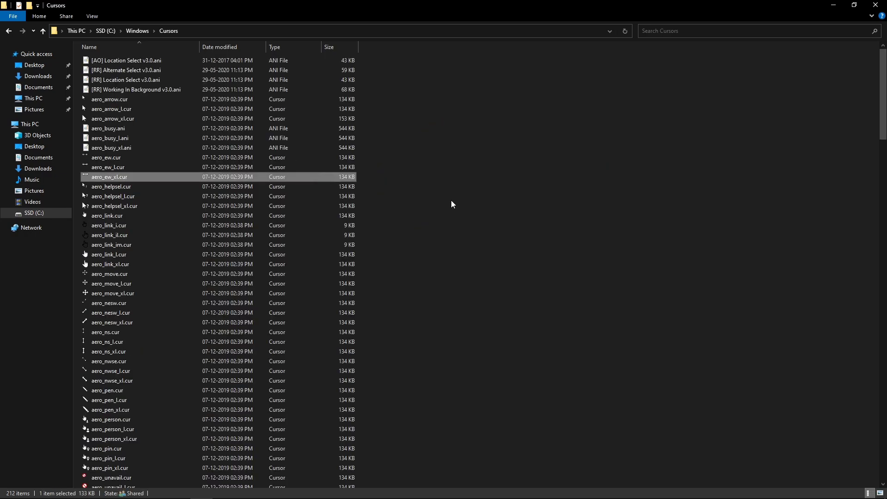
{"action": "right_click", "coordinate": [528, 196]}
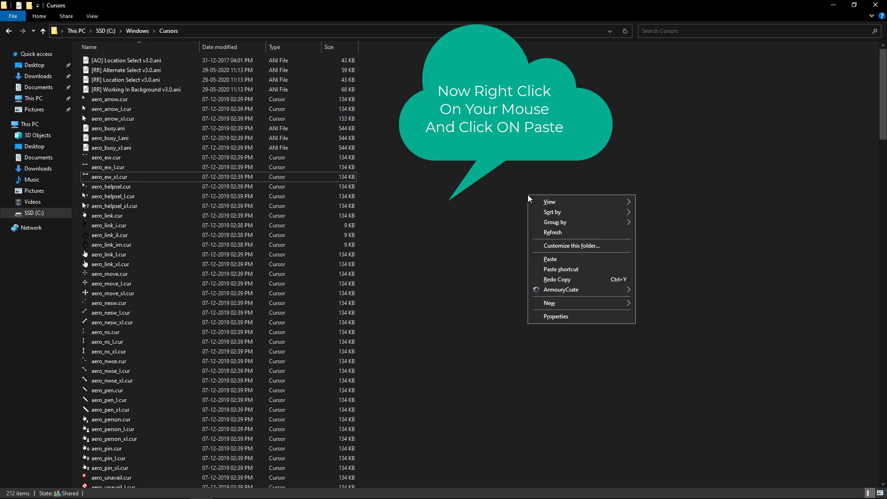
{"action": "left_click", "coordinate": [545, 260]}
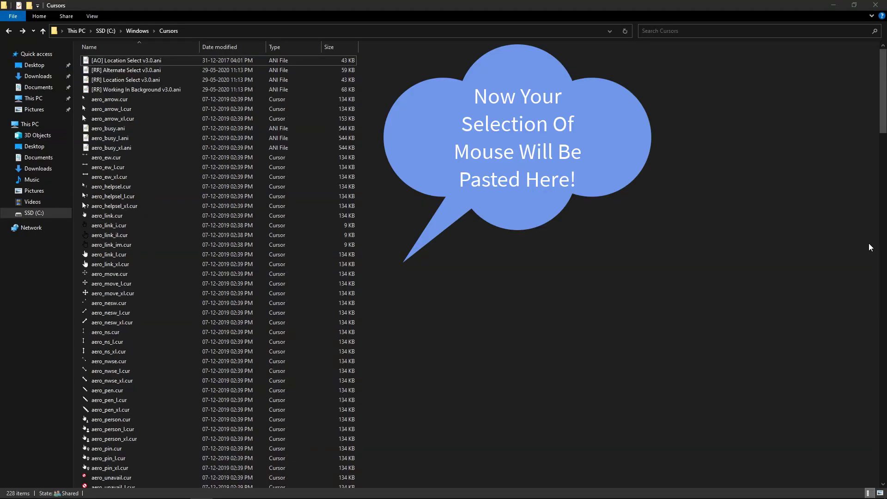
Search Start for 'mo' and open the Mouse settings page
{"action": "left_click", "coordinate": [828, 198]}
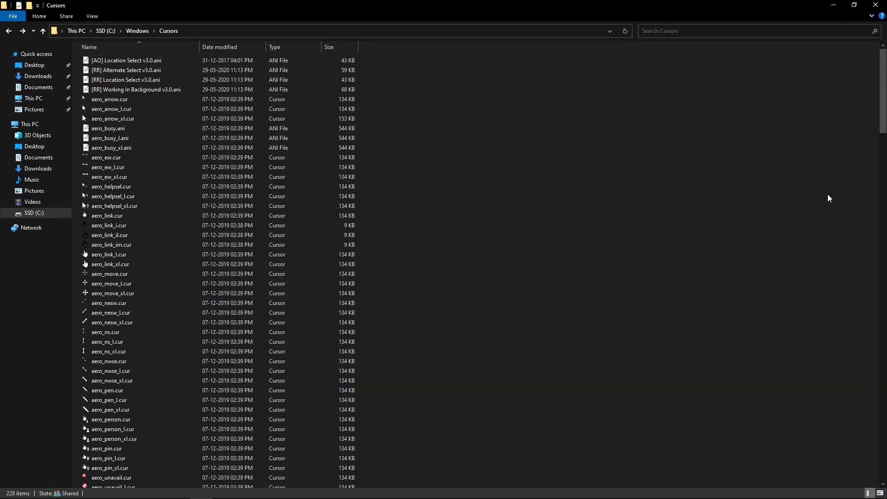
{"action": "key", "text": "super"}
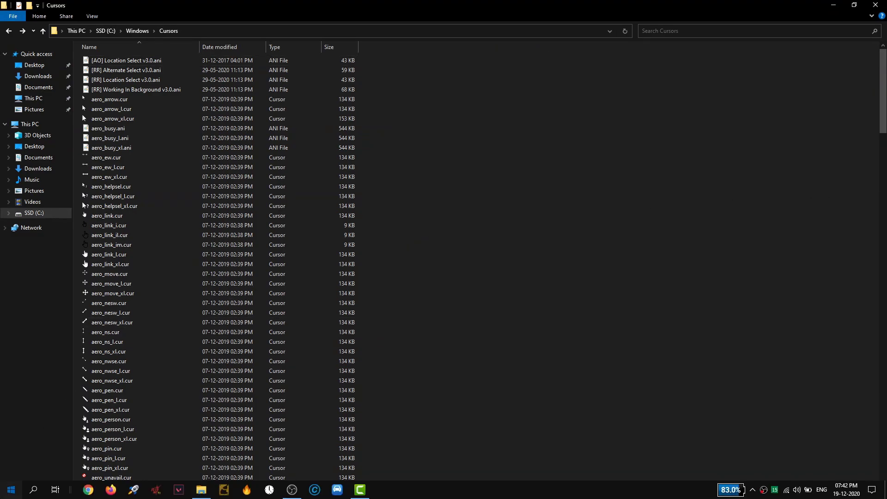
{"action": "type", "text": "mo"}
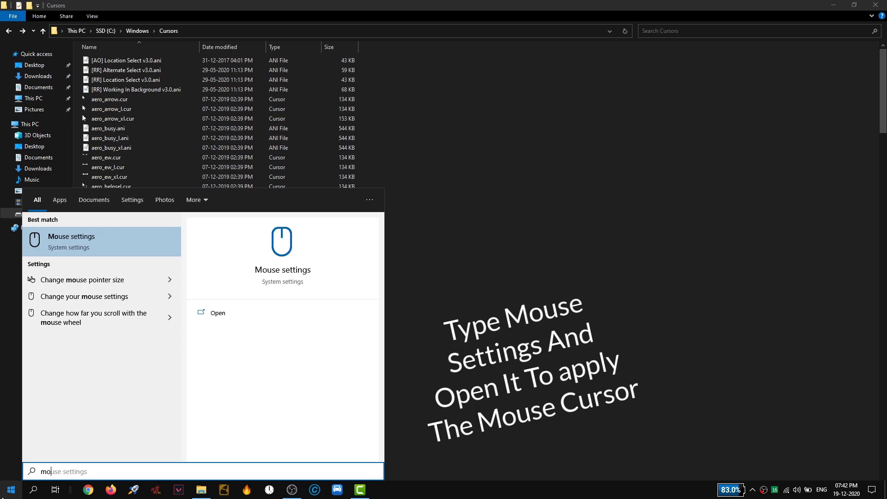
{"action": "left_click", "coordinate": [110, 248]}
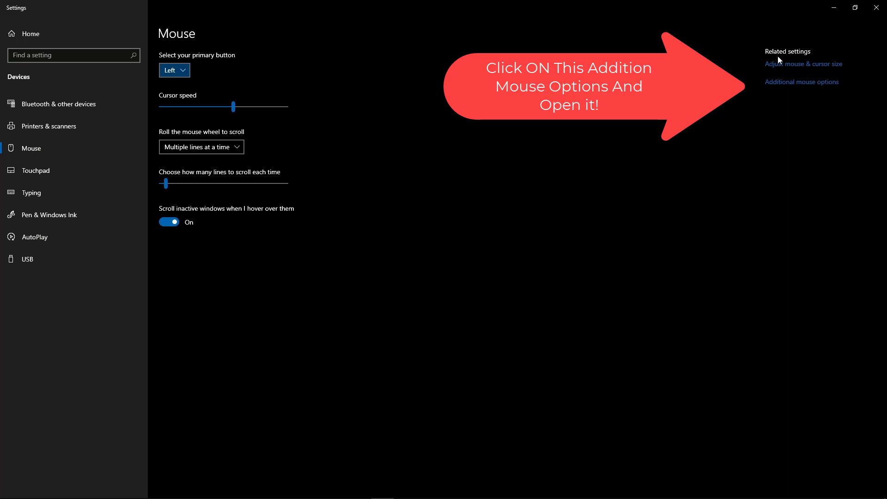
Open Mouse Properties from Additional mouse options and browse for a new Normal Select cursor on the Pointers tab
{"action": "left_click", "coordinate": [801, 83]}
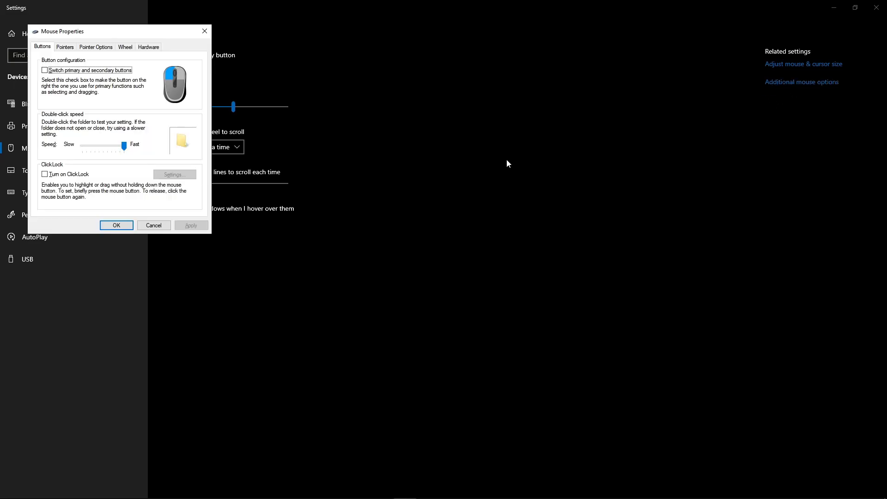
{"action": "left_click_drag", "start_coordinate": [180, 45], "coordinate": [430, 101]}
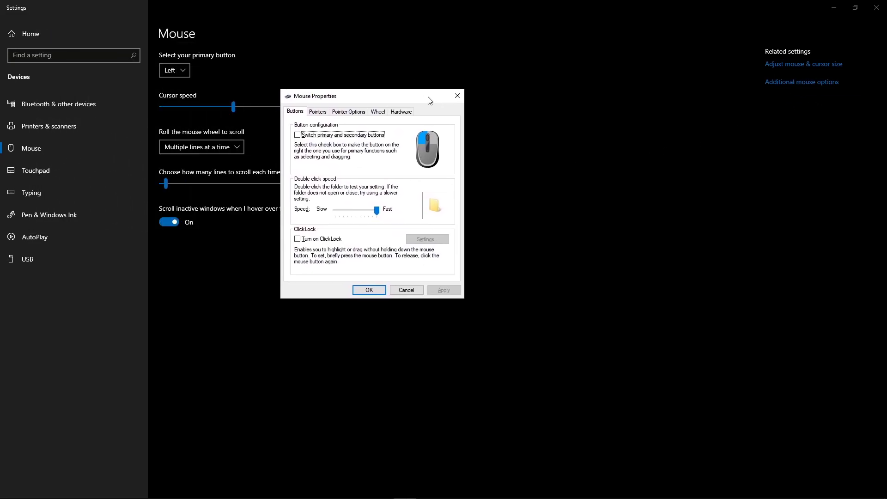
{"action": "left_click", "coordinate": [318, 112]}
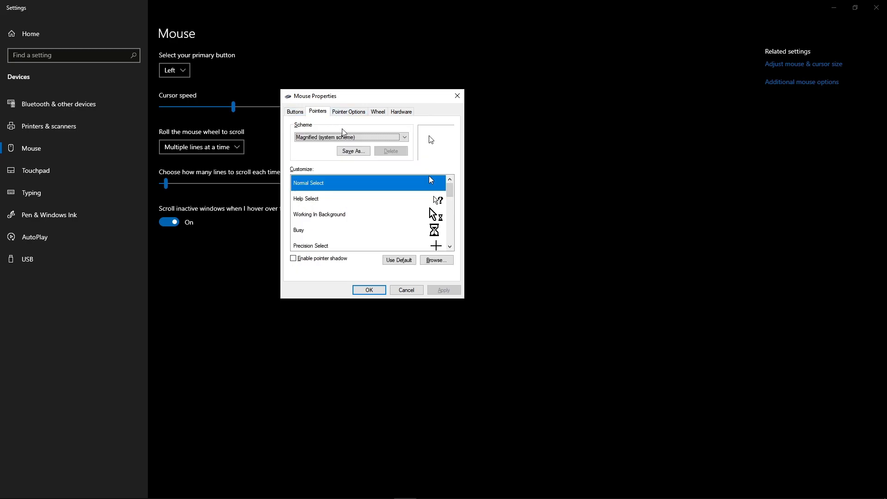
{"action": "left_click", "coordinate": [437, 261]}
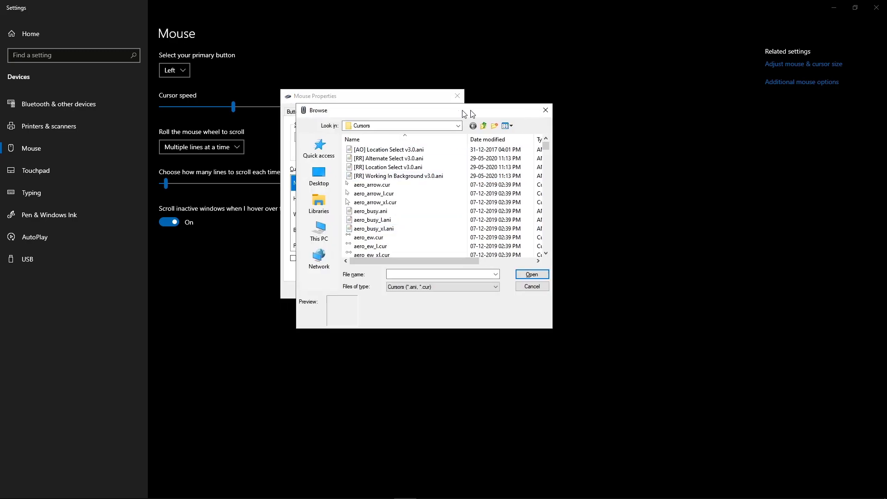
Set Normal Select to Red person select.cur from C:\Windows\Cursors and apply
{"action": "left_click_drag", "start_coordinate": [369, 111], "coordinate": [601, 111]}
{"action": "left_click", "coordinate": [523, 238]}
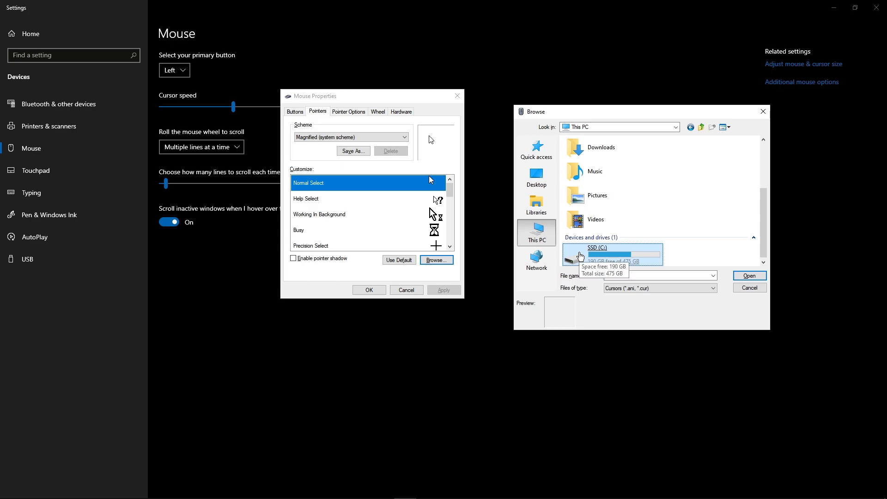
{"action": "double_click", "coordinate": [581, 254]}
{"action": "left_click", "coordinate": [582, 255]}
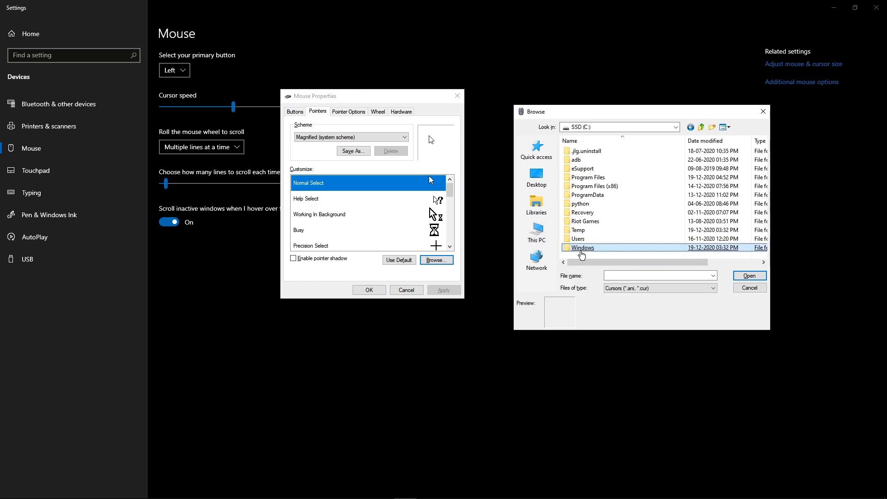
{"action": "double_click", "coordinate": [582, 254]}
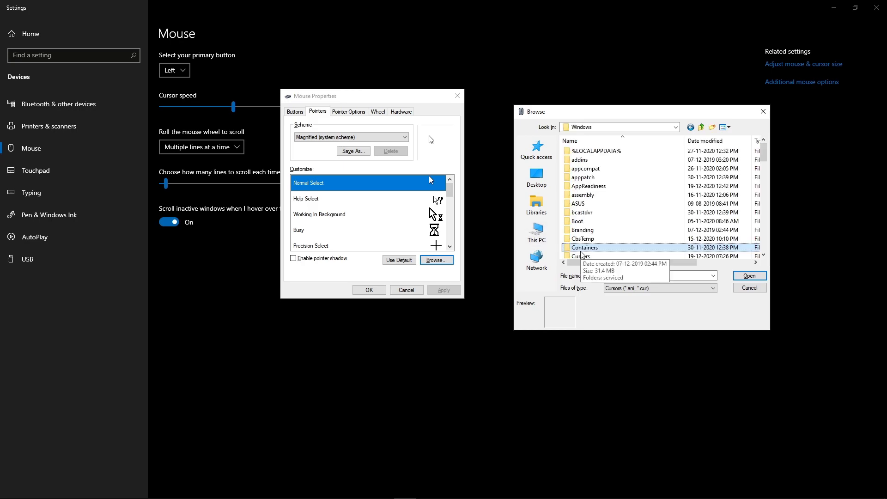
{"action": "left_click", "coordinate": [581, 255]}
{"action": "scroll", "coordinate": [581, 255], "scroll_direction": "down", "scroll_amount": 4}
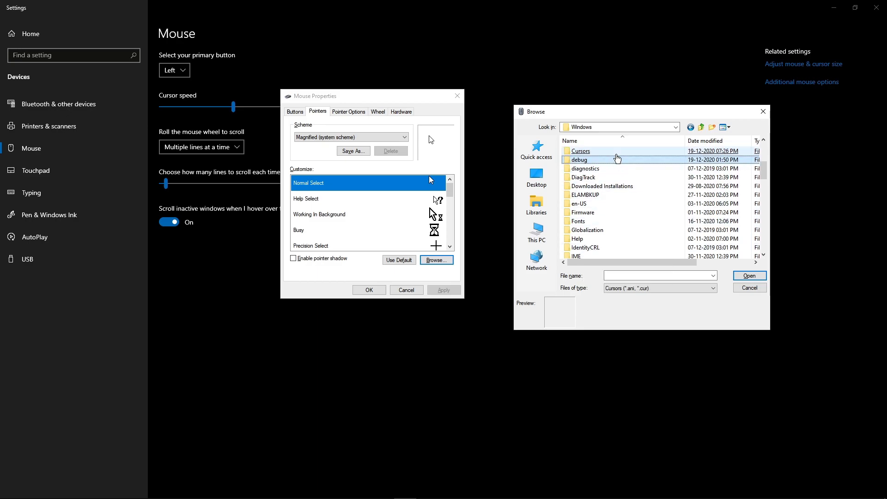
{"action": "key", "text": "Return"}
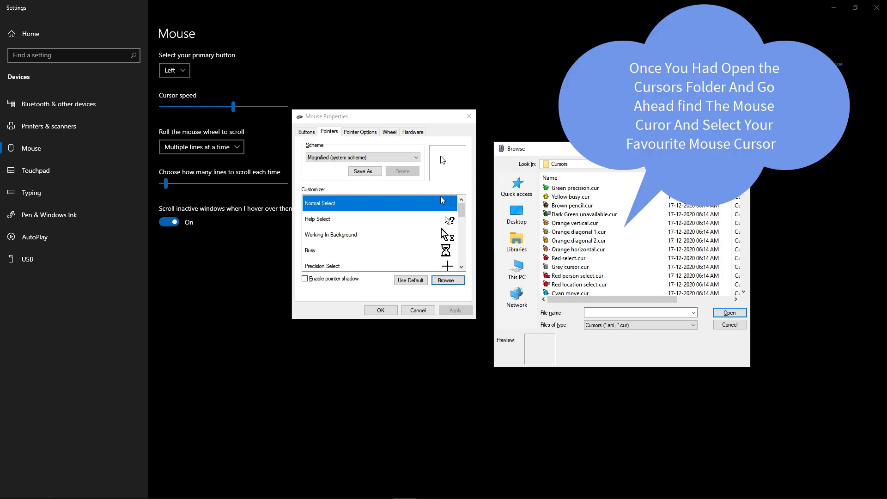
{"action": "left_click", "coordinate": [645, 276]}
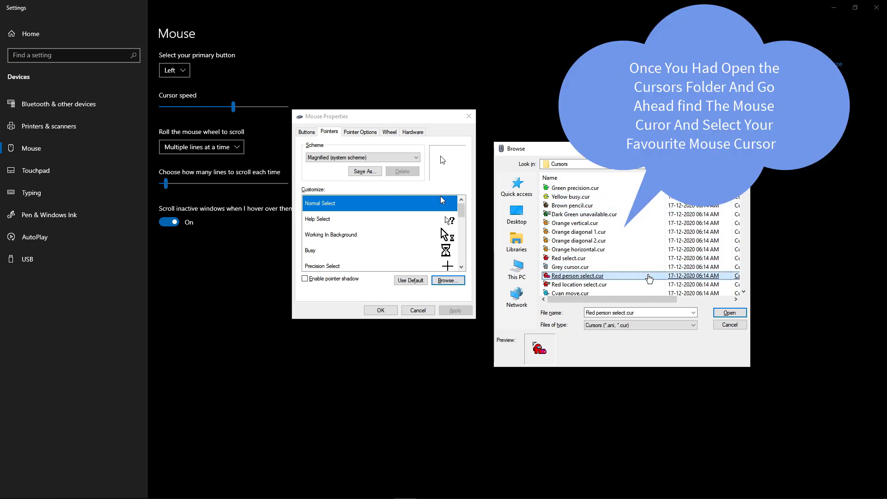
{"action": "double_click", "coordinate": [645, 275]}
{"action": "left_click", "coordinate": [455, 311]}
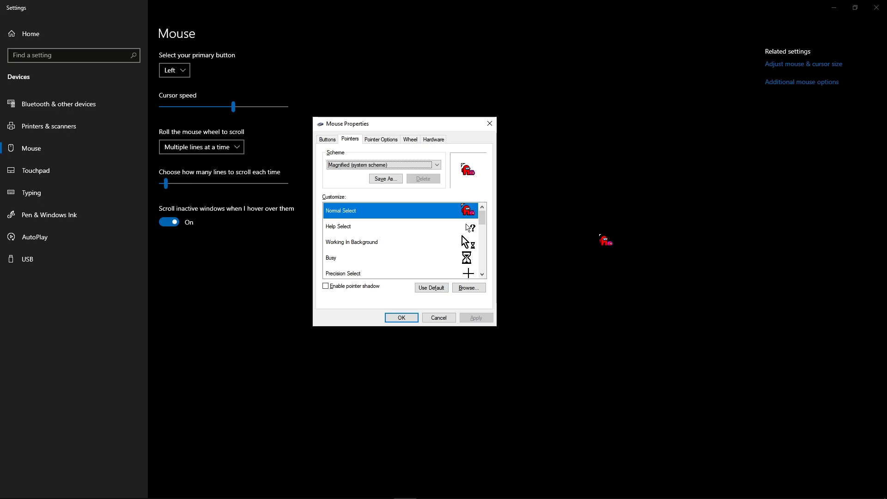
Set Normal Select to Minecraft-working_in_background.ani and apply
{"action": "key", "text": "alt+b"}
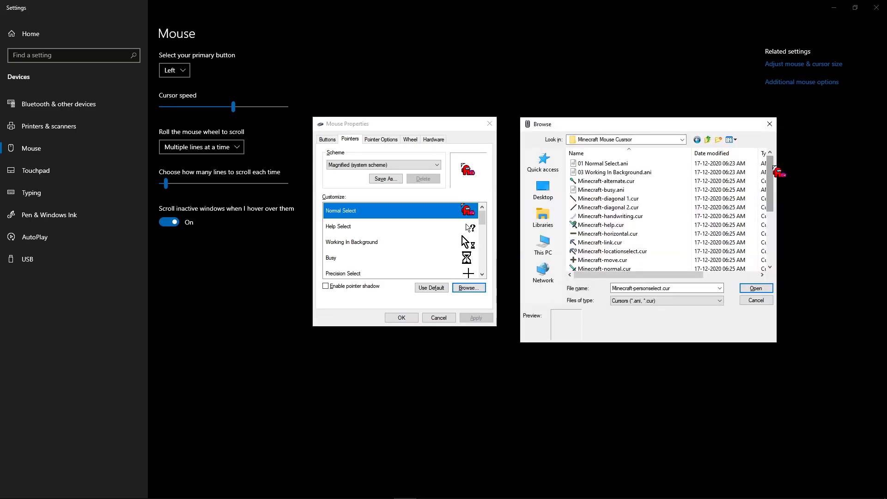
{"action": "left_click_drag", "start_coordinate": [773, 166], "coordinate": [769, 222]}
{"action": "left_click", "coordinate": [706, 261]}
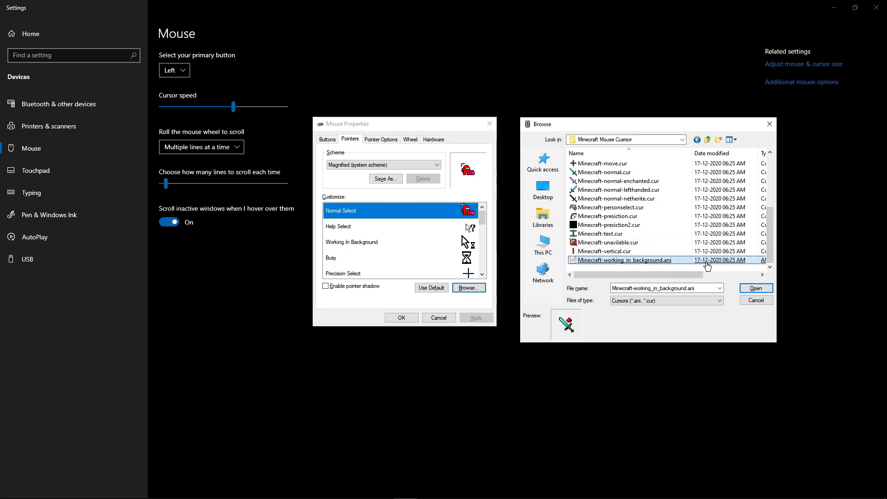
{"action": "double_click", "coordinate": [706, 262]}
{"action": "left_click", "coordinate": [490, 319]}
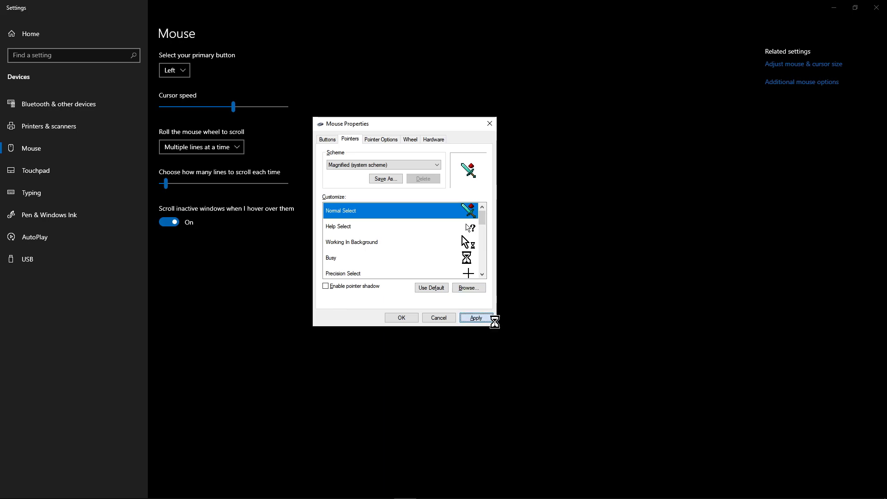